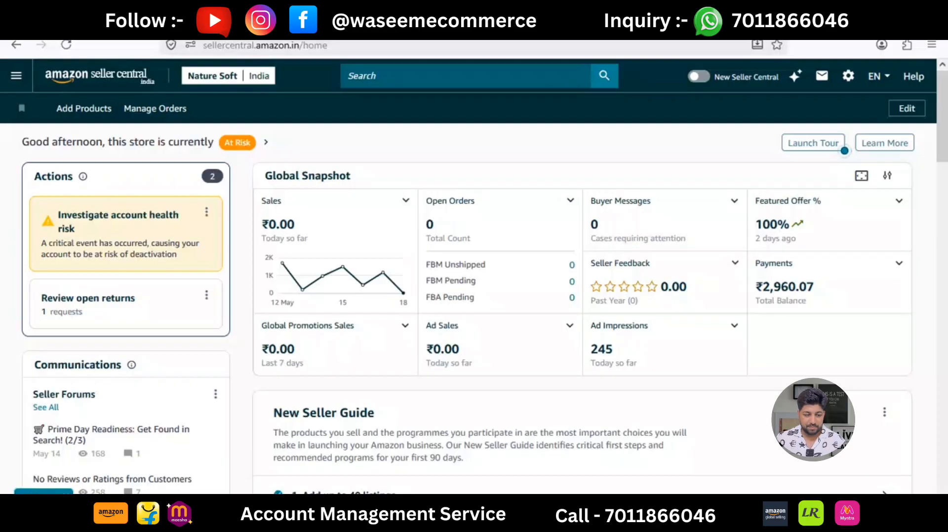
# Open the inventory management page and show only the listings that need activating
pyautogui.click(17, 78)
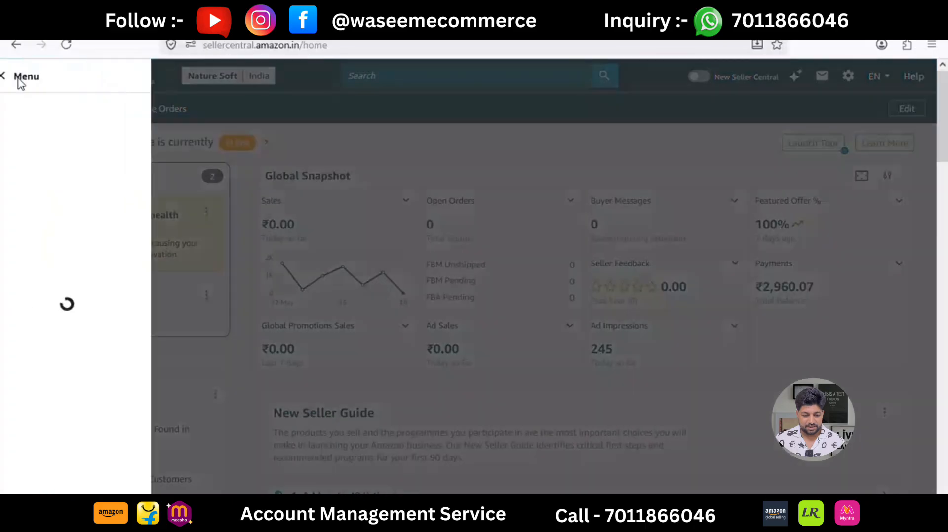
pyautogui.moveTo(20, 154)
pyautogui.click(198, 148)
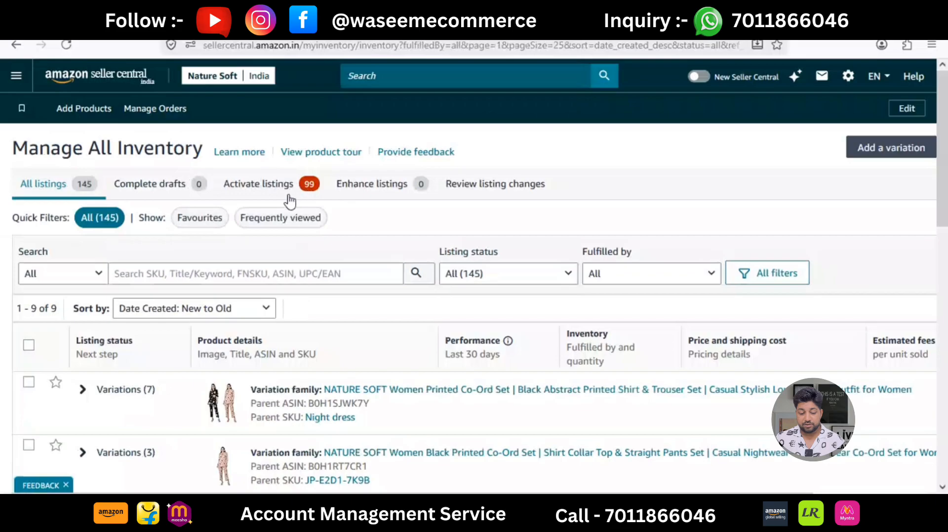
pyautogui.click(267, 188)
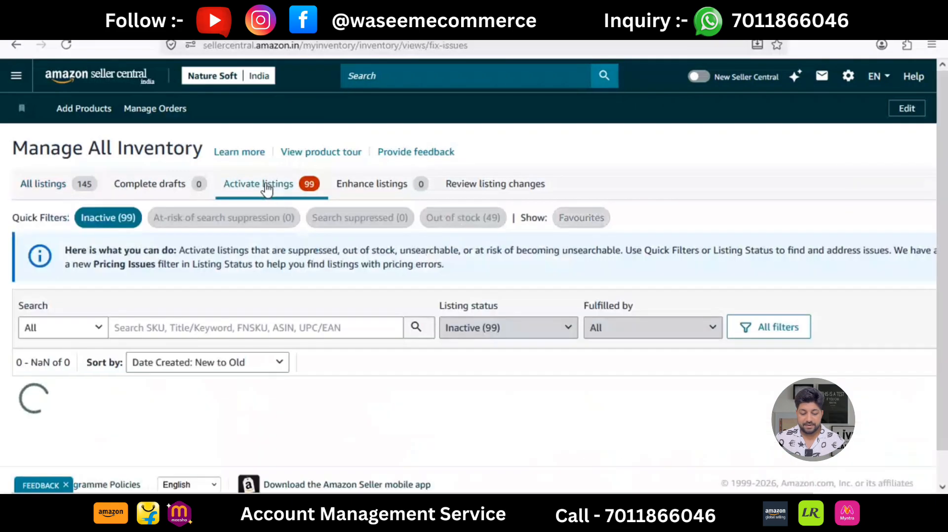
# Find the inactive brown XL night suit listing with SKU Top Palazo-Brown-XXL-1 and open its blocked reason
pyautogui.scroll(-5, 249, 202)
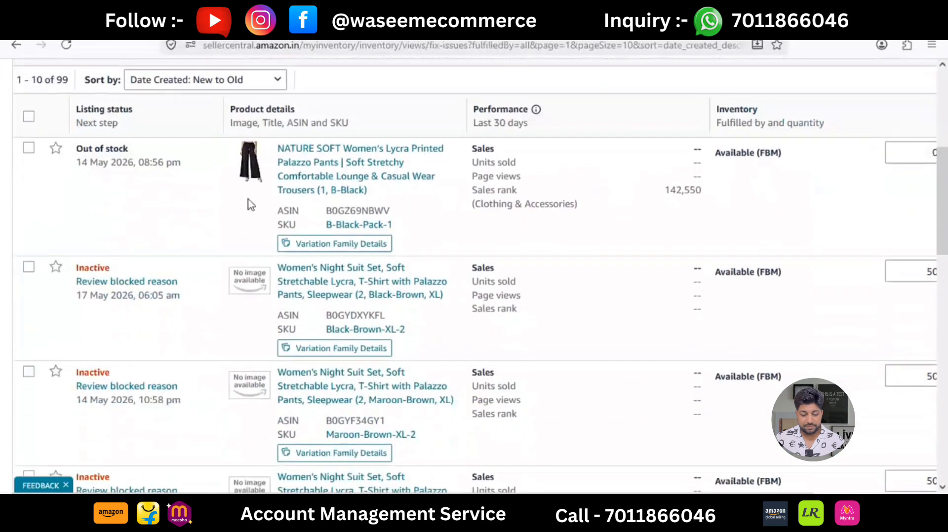
pyautogui.scroll(-2, 250, 202)
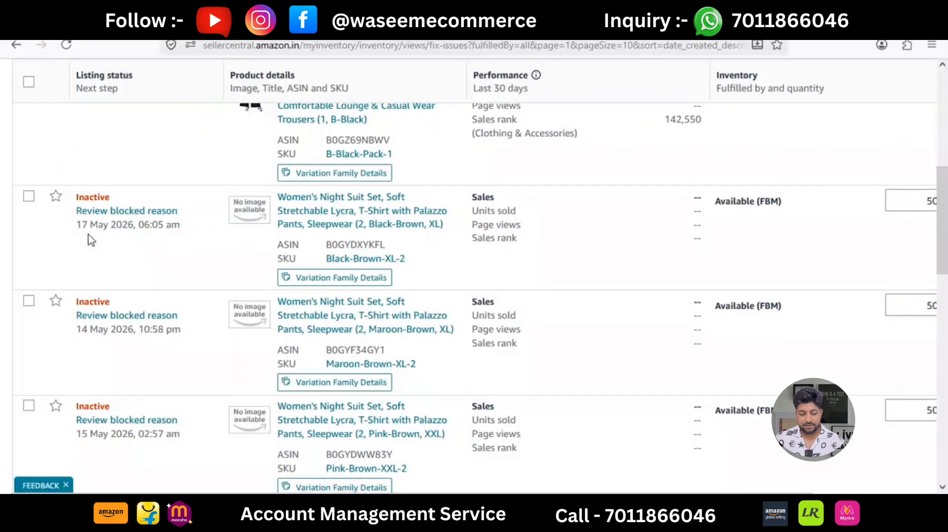
pyautogui.scroll(-5, 121, 241)
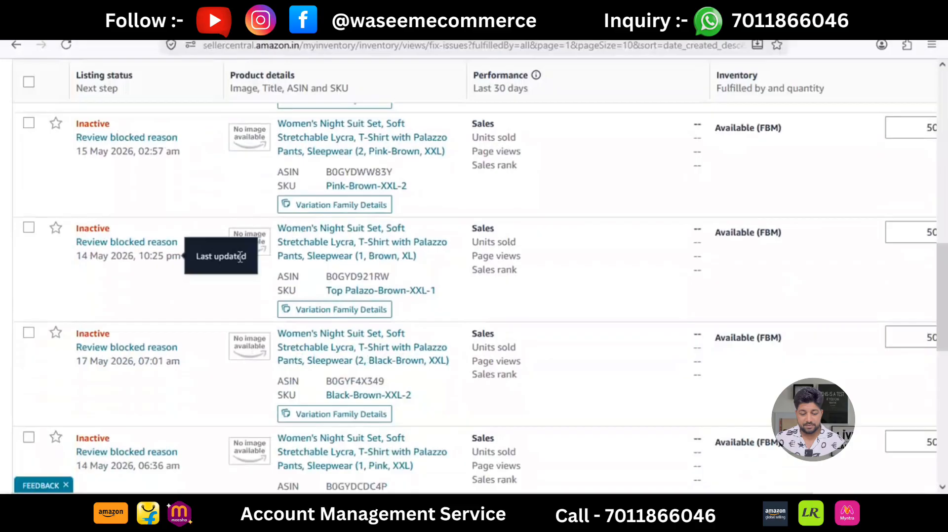
pyautogui.scroll(-2, 230, 277)
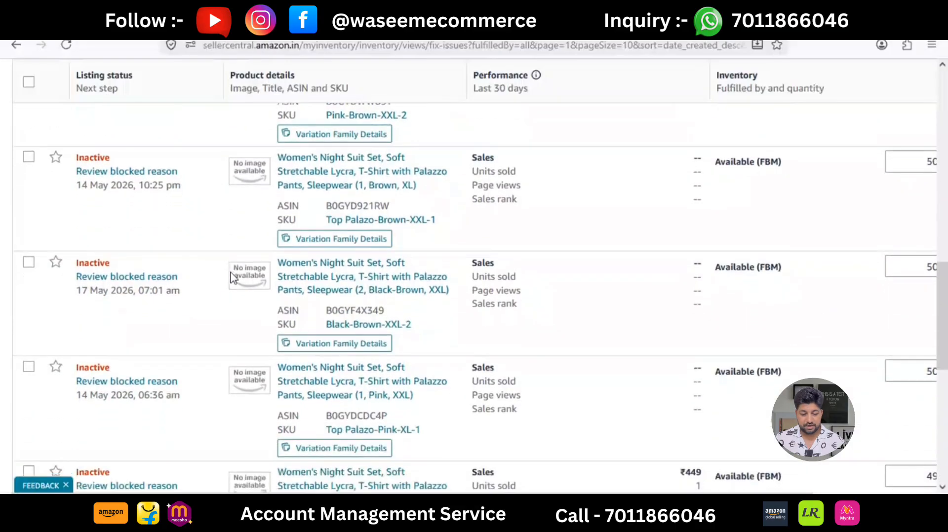
pyautogui.scroll(1, 178, 190)
pyautogui.moveTo(178, 173); pyautogui.dragTo(77, 181)
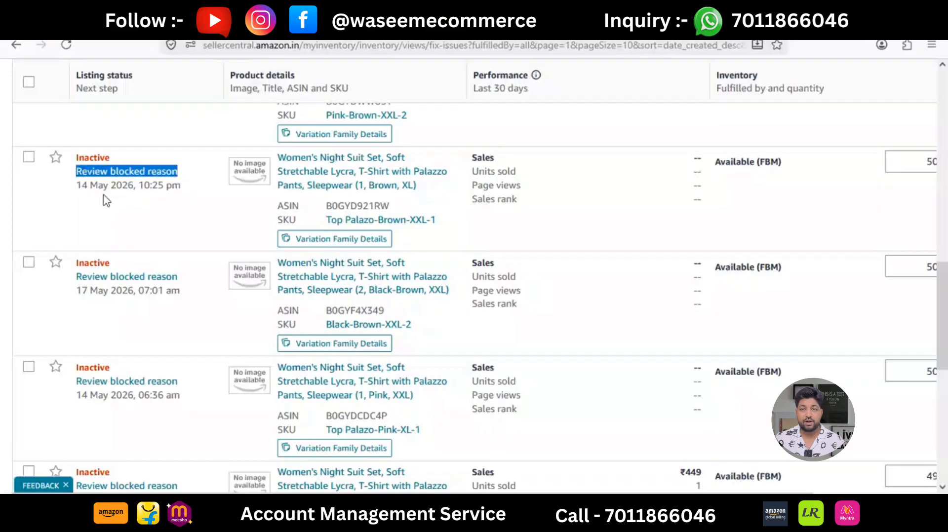
pyautogui.click(137, 200)
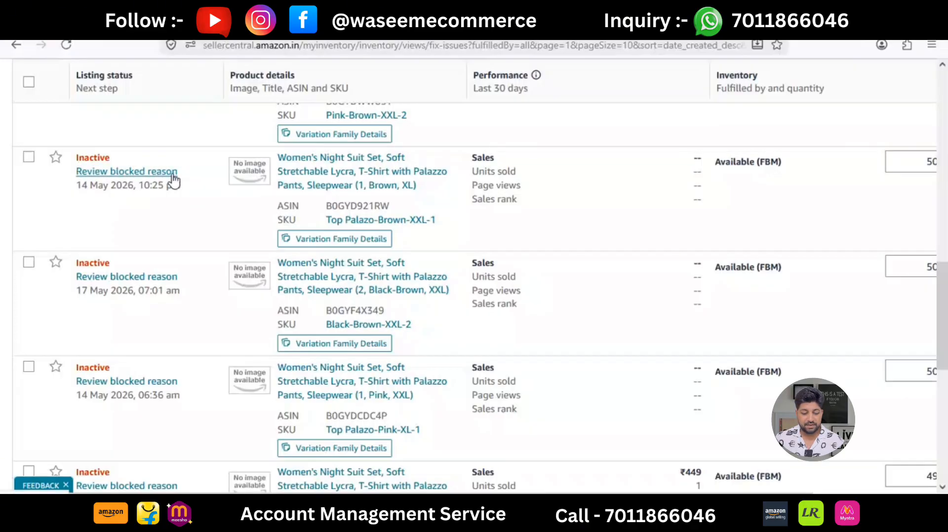
pyautogui.moveTo(181, 176); pyautogui.dragTo(118, 186)
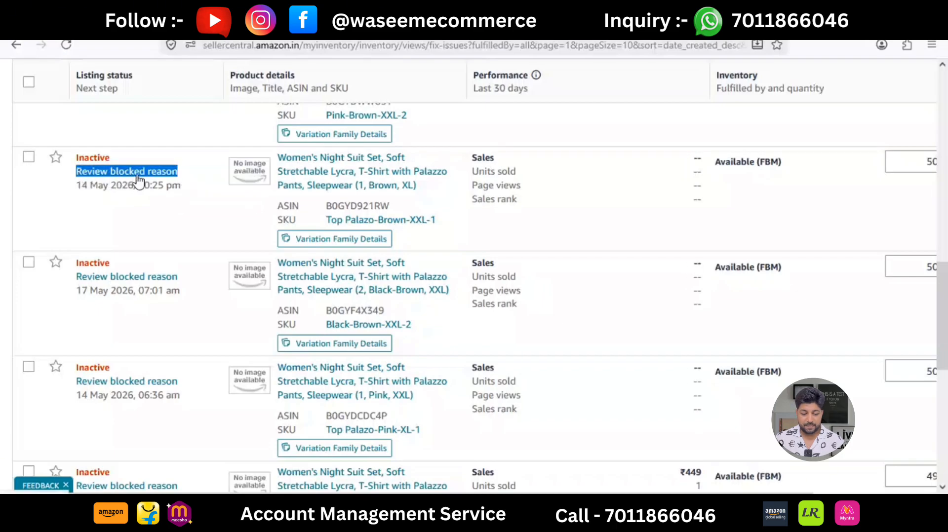
pyautogui.click(138, 178)
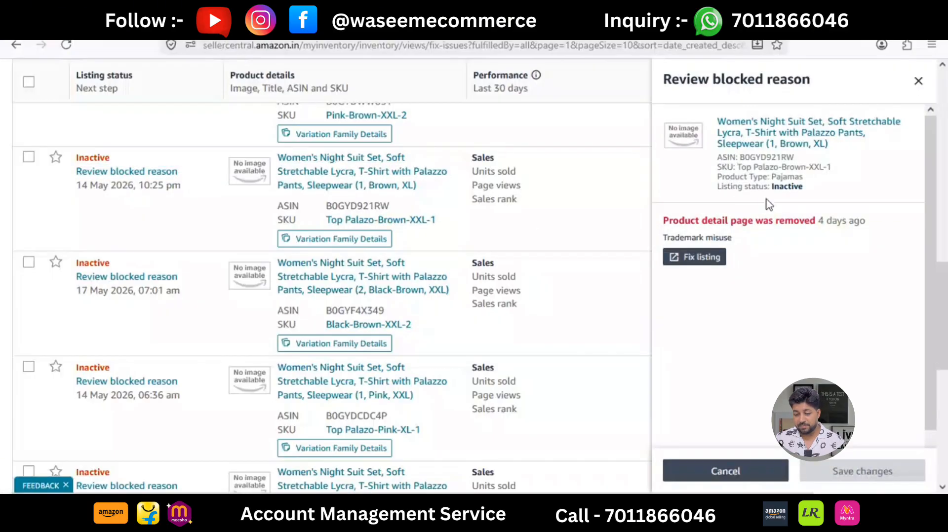
pyautogui.moveTo(773, 189); pyautogui.dragTo(810, 196)
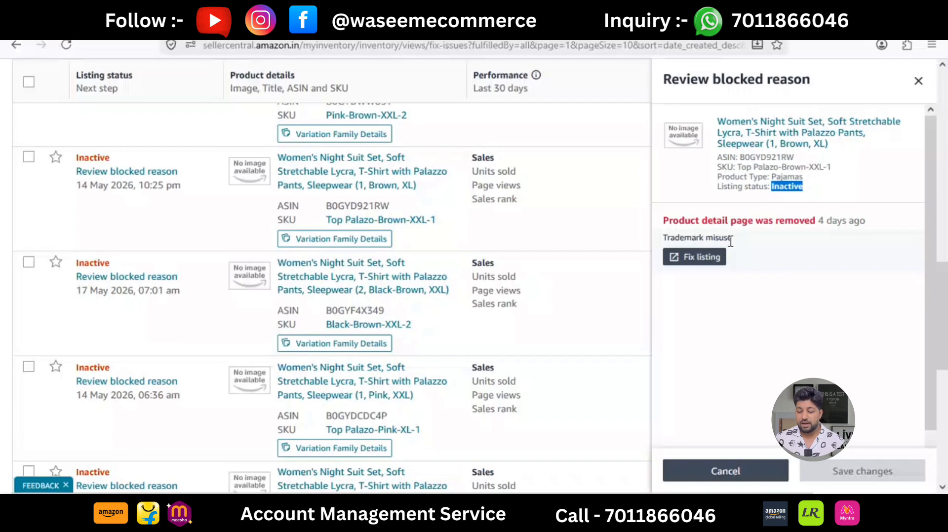
# Go to the fix page for the blocked listing and review its policy violation record
pyautogui.click(702, 258)
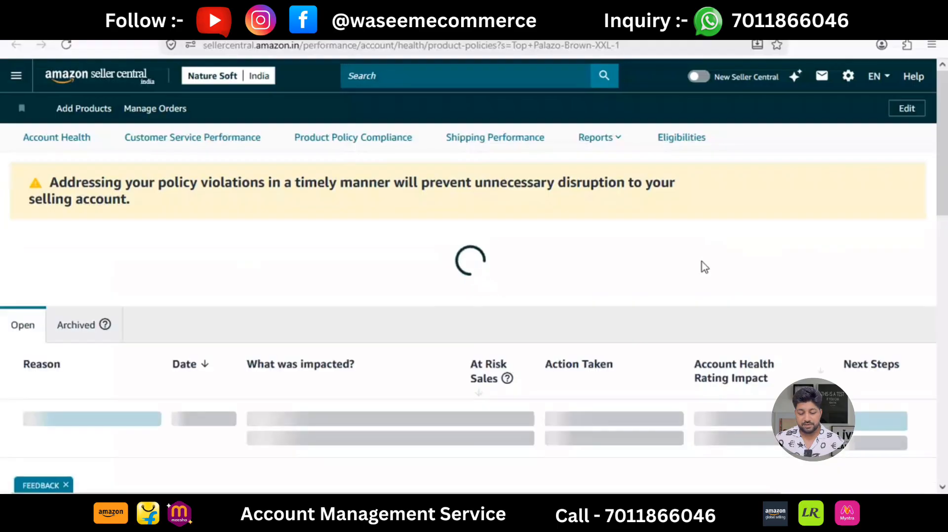
pyautogui.scroll(-5, 545, 284)
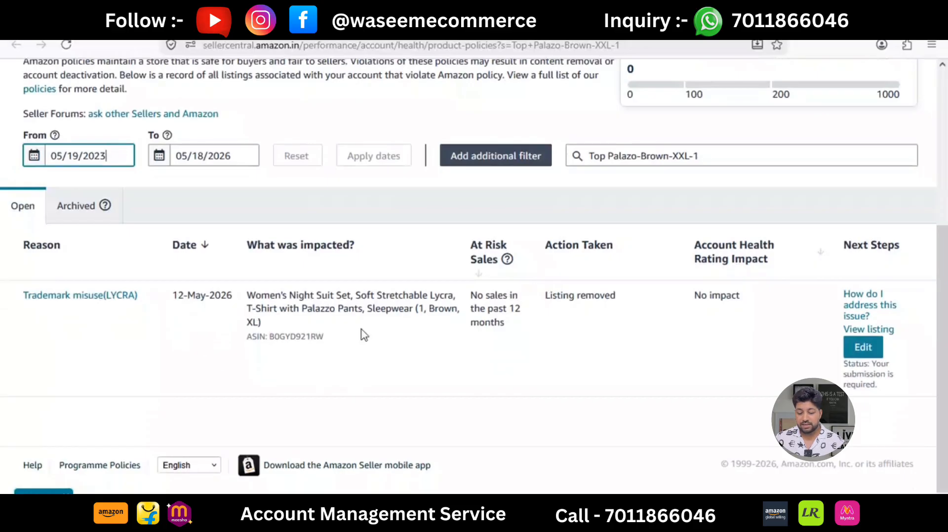
pyautogui.moveTo(470, 309); pyautogui.dragTo(620, 303)
pyautogui.click(612, 324)
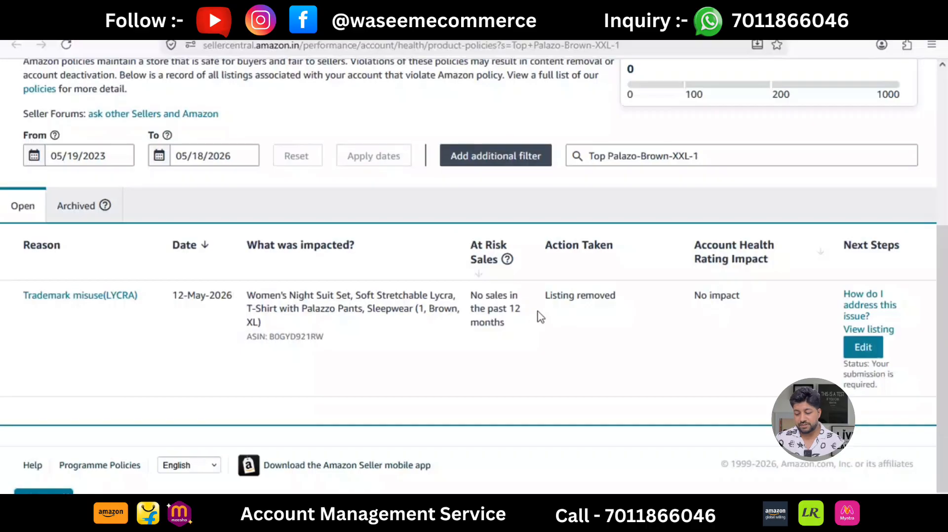
# Start a replacement title submission for the trademark misuse violation and remove the word "Lycra" from the item name
pyautogui.click(862, 348)
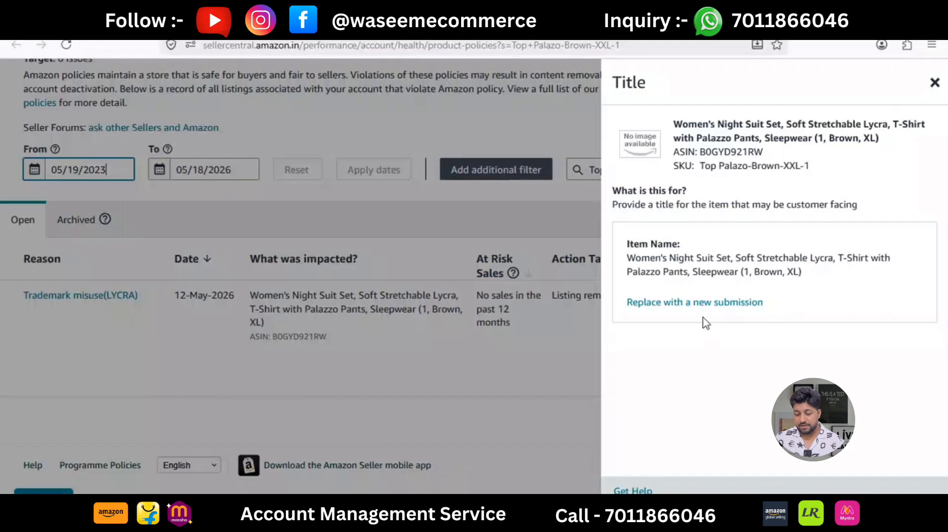
pyautogui.click(668, 304)
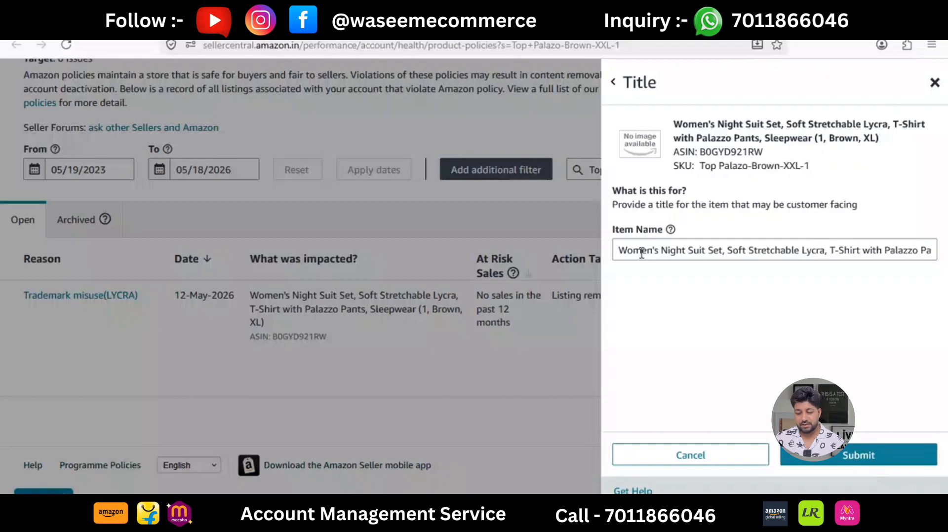
pyautogui.click(621, 251)
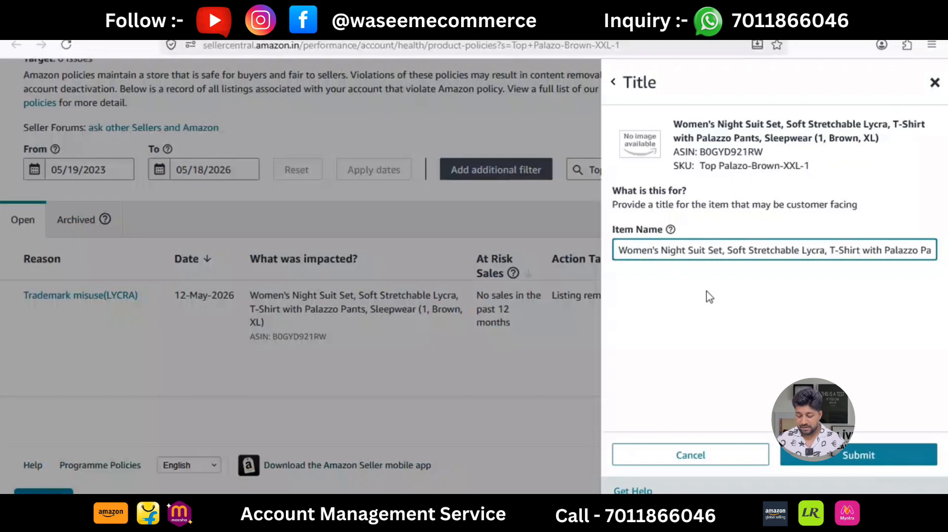
pyautogui.press('Right')
pyautogui.press('Right')
pyautogui.press('Right')
pyautogui.press('Right')
pyautogui.press('Right')
pyautogui.press('Right')
pyautogui.press('Right')
pyautogui.press('Right')
pyautogui.press('Right')
pyautogui.press('Right')
pyautogui.press('Right')
pyautogui.press('Right')
pyautogui.press('Right')
pyautogui.press('Right')
pyautogui.press('Right')
pyautogui.press('Right')
pyautogui.press('Right')
pyautogui.press('Right')
pyautogui.press('Right')
pyautogui.press('Right')
pyautogui.press('Right')
pyautogui.press('Right')
pyautogui.press('Right')
pyautogui.press('Right')
pyautogui.press('Right')
pyautogui.press('Right')
pyautogui.press('Right')
pyautogui.press('Right')
pyautogui.press('Right')
pyautogui.press('Right')
pyautogui.press('Right')
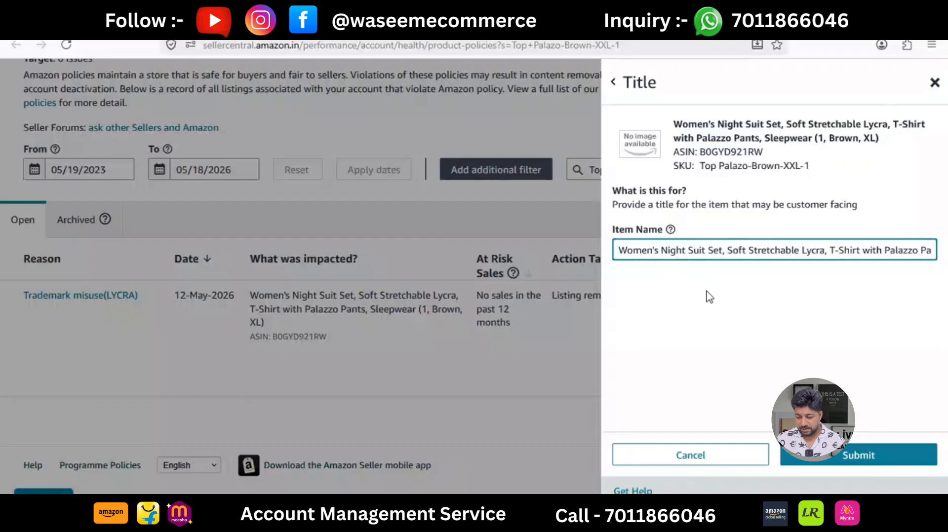
pyautogui.doubleClick(816, 251)
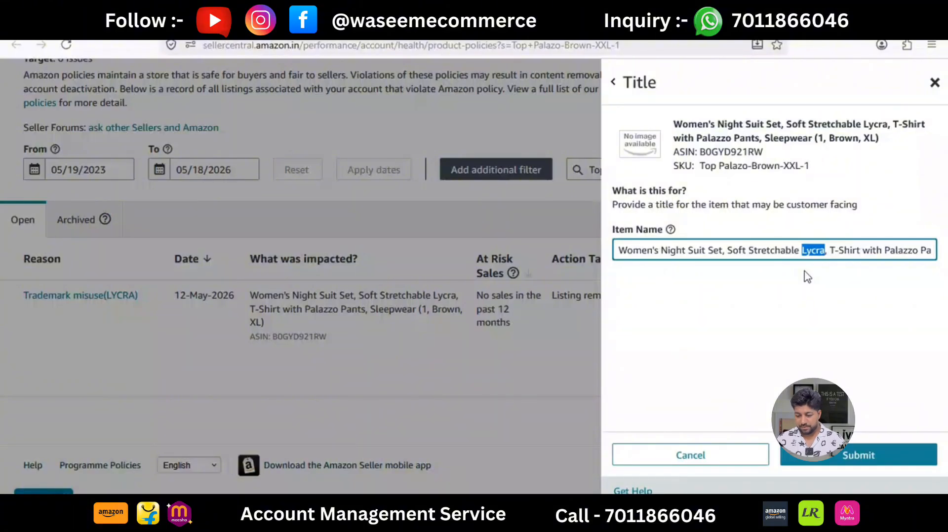
pyautogui.press('BackSpace')
pyautogui.press('BackSpace')
pyautogui.write(', Sl')
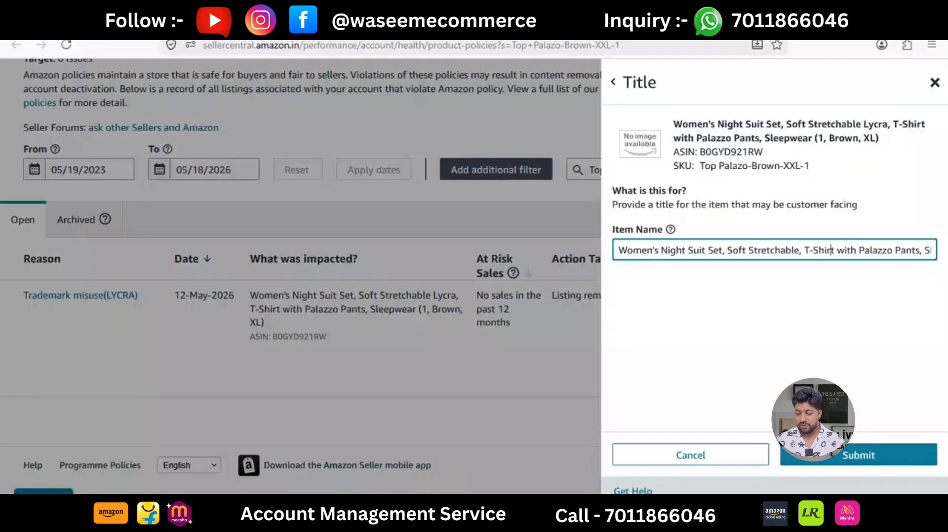
# Read through the rest of the revised item name and submit the title change for approval
pyautogui.press('Right')
pyautogui.press('Right')
pyautogui.press('Right')
pyautogui.press('Right')
pyautogui.press('Right')
pyautogui.press('Right')
pyautogui.press('Right')
pyautogui.press('Right')
pyautogui.press('Right')
pyautogui.press('Right')
pyautogui.press('Right')
pyautogui.press('Right')
pyautogui.press('Right')
pyautogui.press('Right')
pyautogui.press('Right')
pyautogui.press('Right')
pyautogui.press('Right')
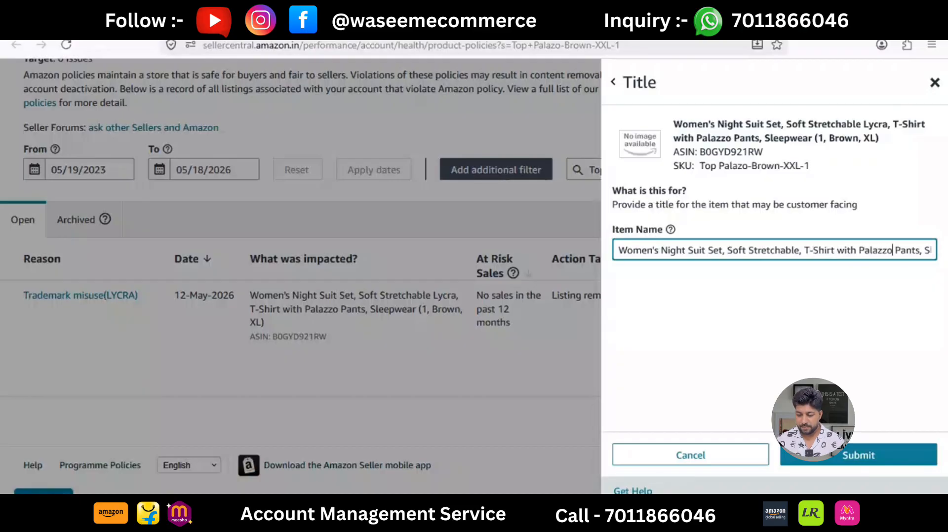
pyautogui.press('Right')
pyautogui.press('Right')
pyautogui.press('Right')
pyautogui.press('Right')
pyautogui.press('Right')
pyautogui.press('Right')
pyautogui.press('Right')
pyautogui.press('Right')
pyautogui.press('Right')
pyautogui.press('Right')
pyautogui.press('Right')
pyautogui.press('Right')
pyautogui.press('Right')
pyautogui.press('Right')
pyautogui.press('Right')
pyautogui.press('Right')
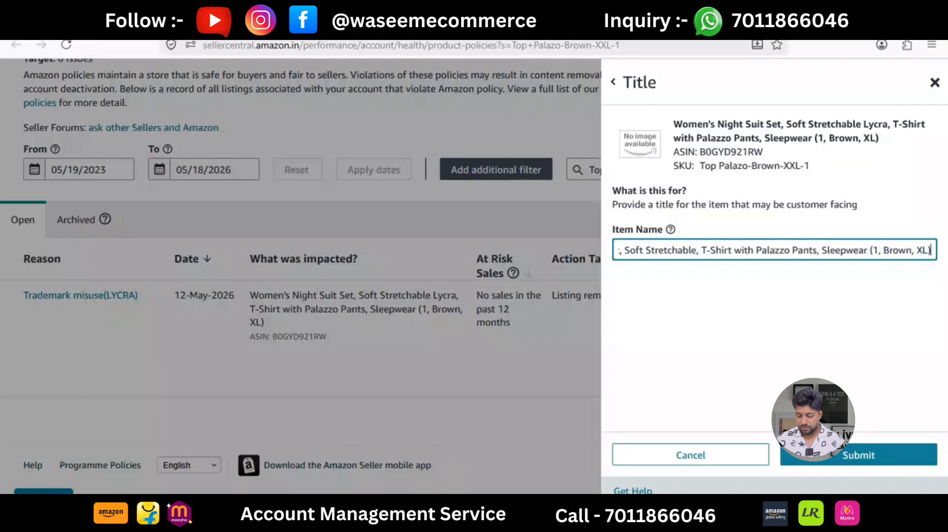
pyautogui.press('Left')
pyautogui.press('Left')
pyautogui.press('Left')
pyautogui.press('Left')
pyautogui.press('Left')
pyautogui.press('Left')
pyautogui.press('Left')
pyautogui.press('Left')
pyautogui.press('Left')
pyautogui.press('Left')
pyautogui.press('Left')
pyautogui.press('Left')
pyautogui.press('Left')
pyautogui.press('Left')
pyautogui.press('Left')
pyautogui.press('Left')
pyautogui.press('Left')
pyautogui.press('Left')
pyautogui.press('Left')
pyautogui.press('Left')
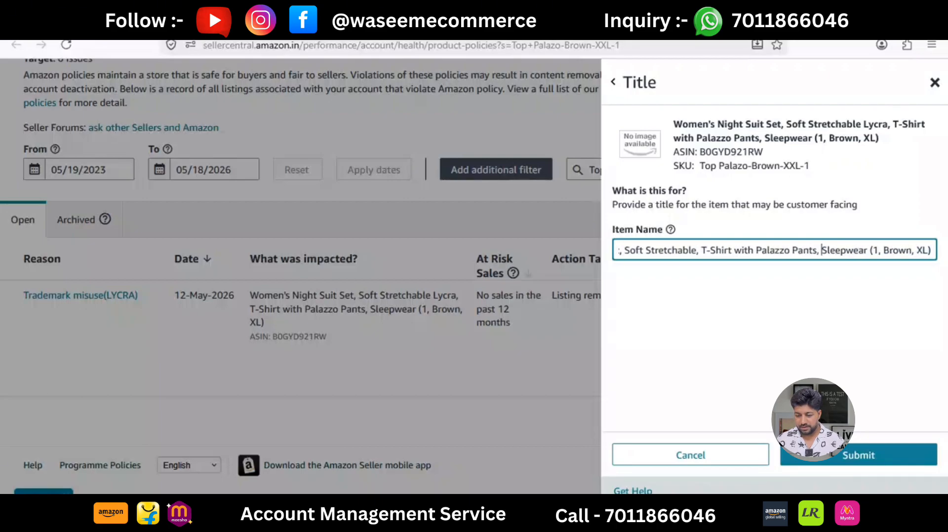
pyautogui.press('Left')
pyautogui.press('Left')
pyautogui.press('Left')
pyautogui.press('Left')
pyautogui.press('Left')
pyautogui.press('Left')
pyautogui.press('Left')
pyautogui.press('Left')
pyautogui.press('Left')
pyautogui.press('Left')
pyautogui.press('Left')
pyautogui.press('Left')
pyautogui.press('Left')
pyautogui.press('Left')
pyautogui.press('Left')
pyautogui.press('Left')
pyautogui.press('Left')
pyautogui.press('Left')
pyautogui.press('Left')
pyautogui.press('Left')
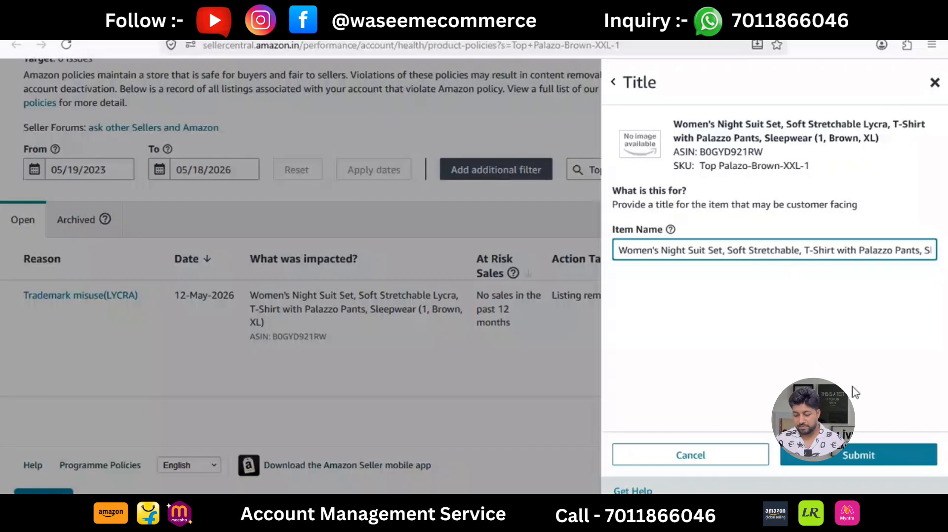
pyautogui.click(839, 453)
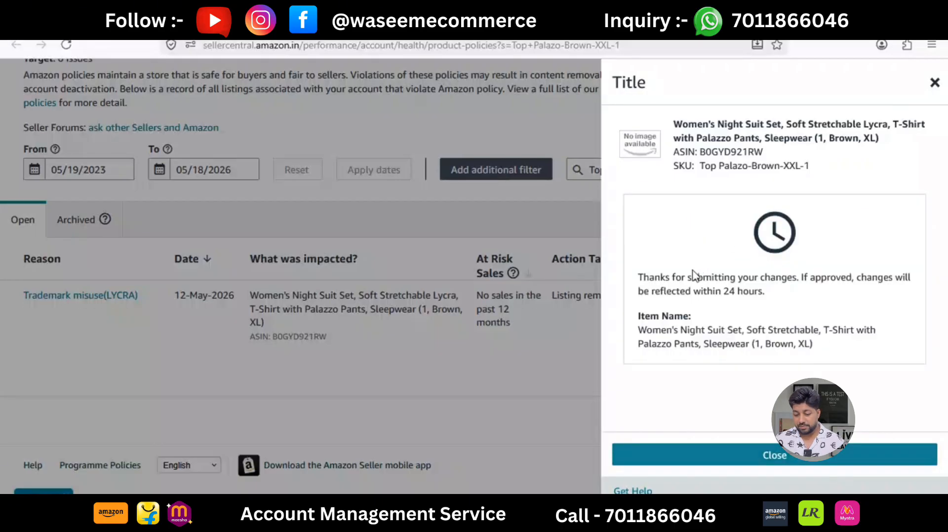
pyautogui.moveTo(637, 278); pyautogui.dragTo(768, 303)
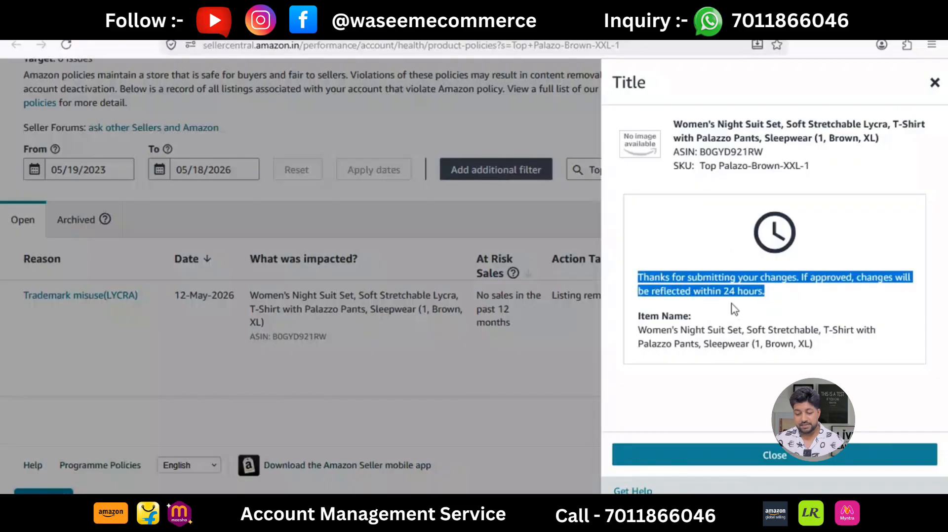